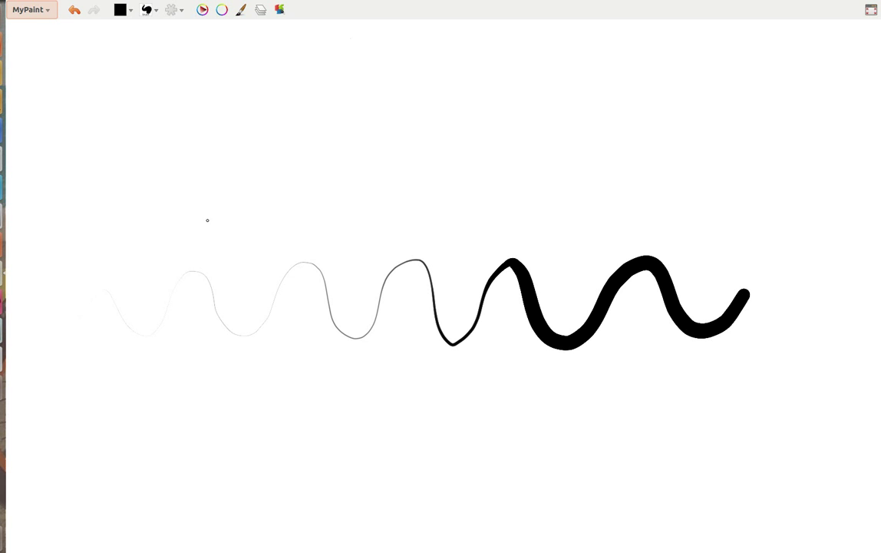
# Step: Paint a thickening zigzag, a thin-to-blob curve beneath it, and a round black blob upper right
pyautogui.moveTo(213, 178)
pyautogui.mouseDown()
pyautogui.moveTo(246, 197)
pyautogui.moveTo(256, 161)
pyautogui.moveTo(334, 200)
pyautogui.moveTo(349, 132)
pyautogui.moveTo(376, 122)
pyautogui.moveTo(407, 153)
pyautogui.moveTo(423, 117)
pyautogui.mouseUp()
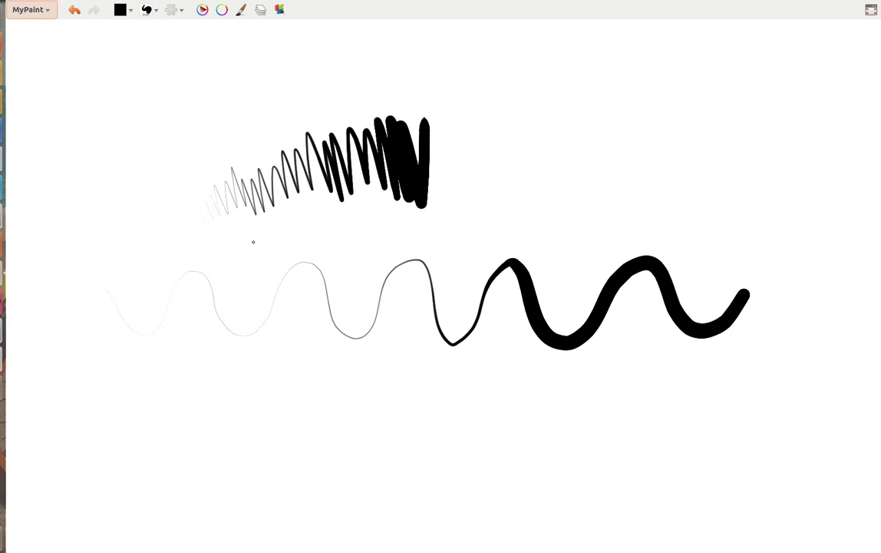
pyautogui.moveTo(210, 245)
pyautogui.mouseDown()
pyautogui.moveTo(245, 217)
pyautogui.moveTo(469, 212)
pyautogui.mouseUp()
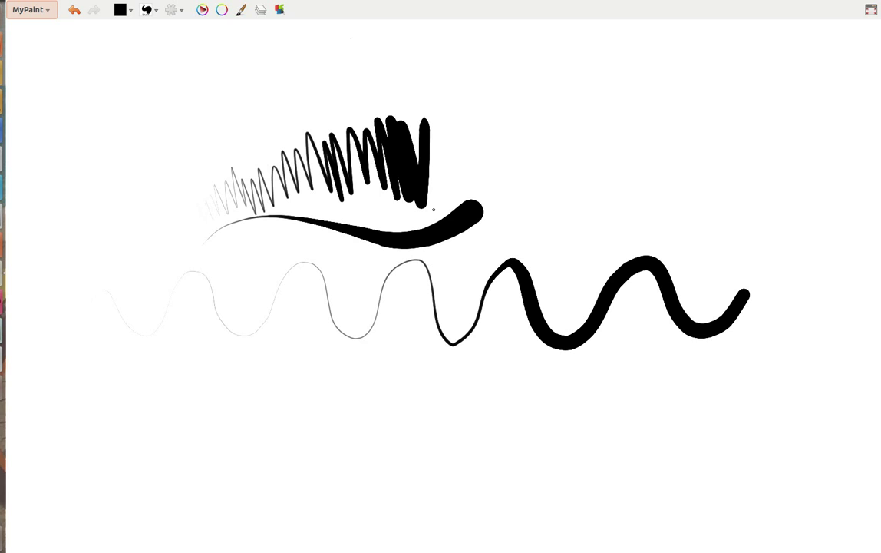
pyautogui.moveTo(523, 87)
pyautogui.mouseDown()
pyautogui.moveTo(515, 136)
pyautogui.moveTo(548, 131)
pyautogui.mouseUp()
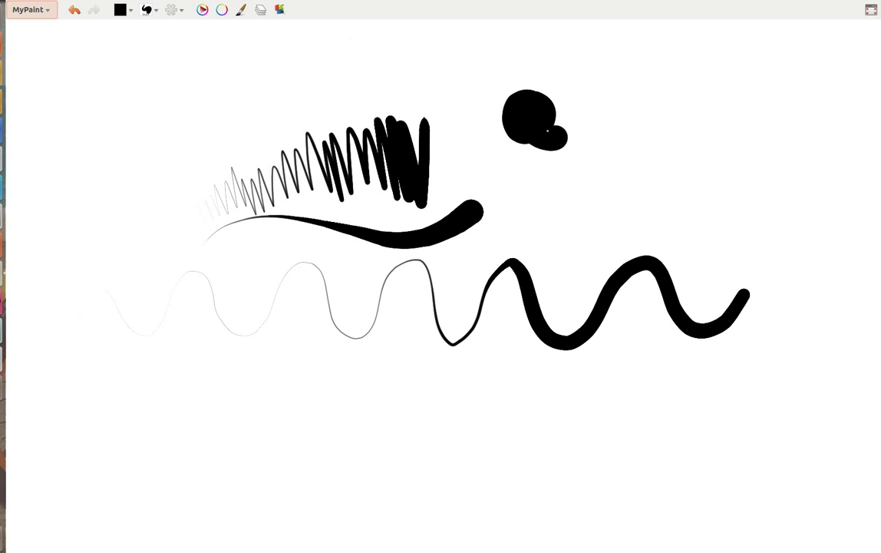
# Step: Add a faint upper-left loop, a lower-left handwriting scribble, and tangled grey-and-dark strokes right of the blob
pyautogui.moveTo(142, 153); pyautogui.dragTo(144, 162)
pyautogui.moveTo(56, 396)
pyautogui.mouseDown()
pyautogui.moveTo(84, 384)
pyautogui.moveTo(127, 387)
pyautogui.moveTo(139, 361)
pyautogui.moveTo(115, 376)
pyautogui.mouseUp()
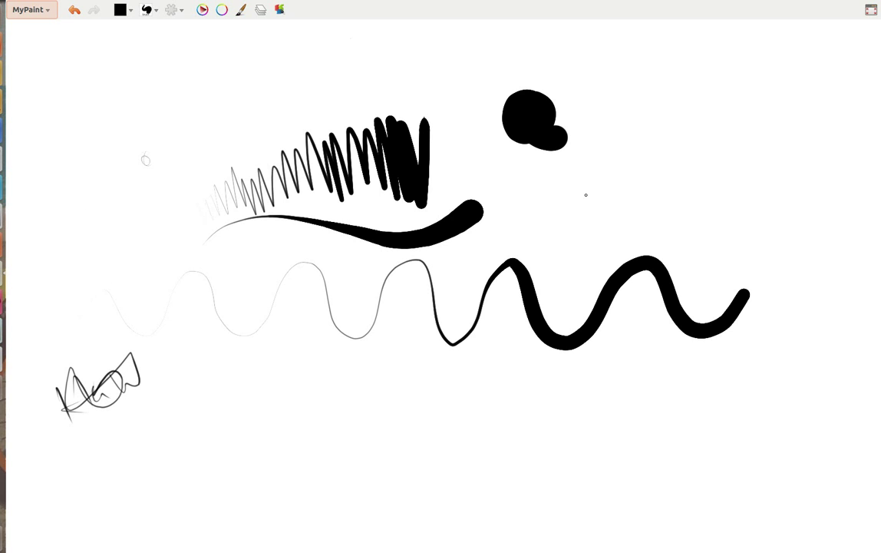
pyautogui.moveTo(624, 146)
pyautogui.mouseDown()
pyautogui.moveTo(641, 134)
pyautogui.moveTo(614, 177)
pyautogui.moveTo(626, 160)
pyautogui.moveTo(656, 164)
pyautogui.mouseUp()
pyautogui.moveTo(631, 165)
pyautogui.mouseDown()
pyautogui.moveTo(631, 201)
pyautogui.moveTo(606, 212)
pyautogui.moveTo(651, 217)
pyautogui.moveTo(637, 111)
pyautogui.moveTo(626, 222)
pyautogui.mouseUp()
pyautogui.moveTo(670, 160); pyautogui.dragTo(628, 137)
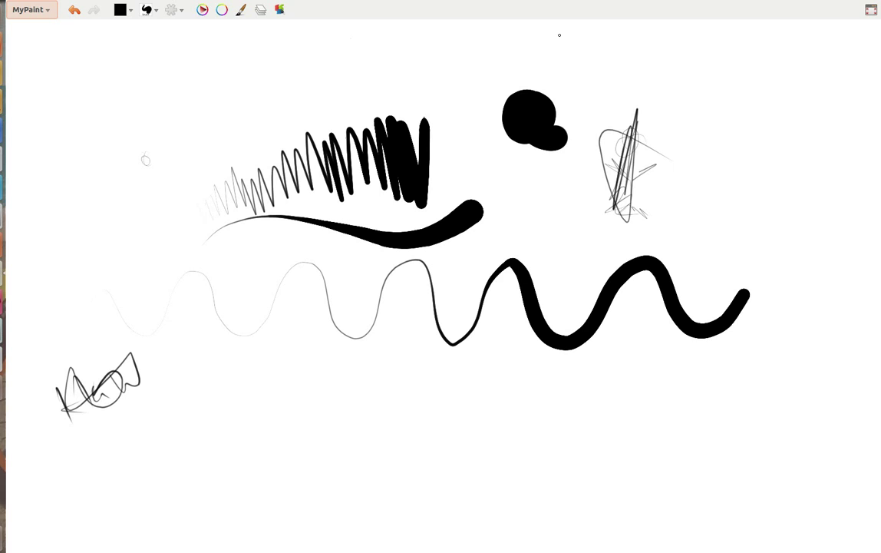